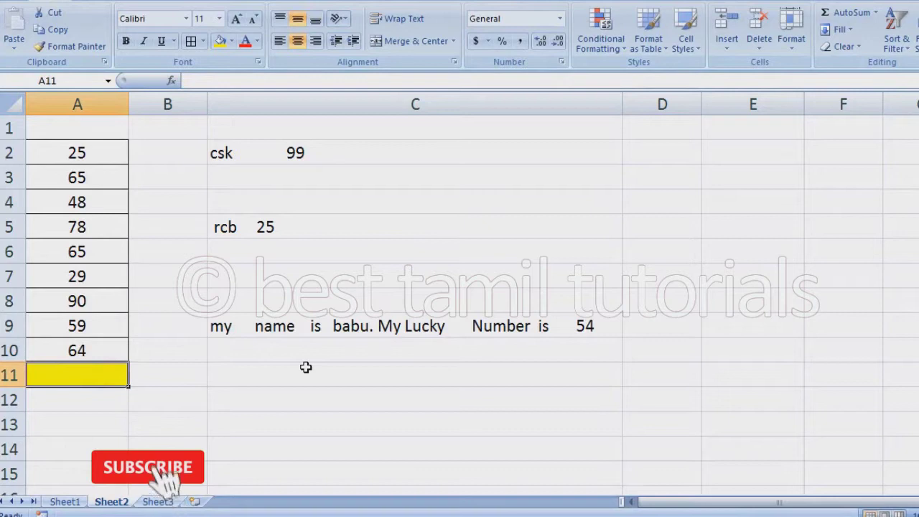
Step: Enter =SUM(A2:A10) in A11, check the formula, then clear it
{"action": "type", "text": "=sum("}
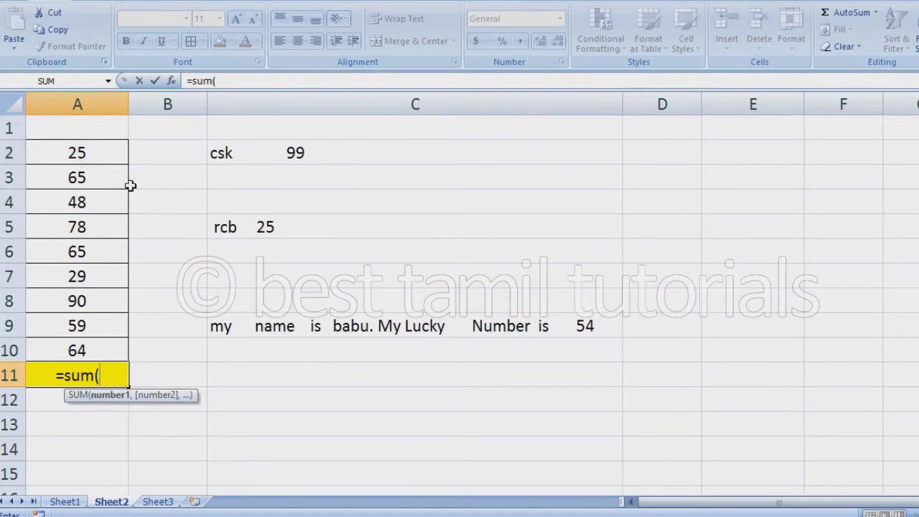
{"action": "type", "text": "a2"}
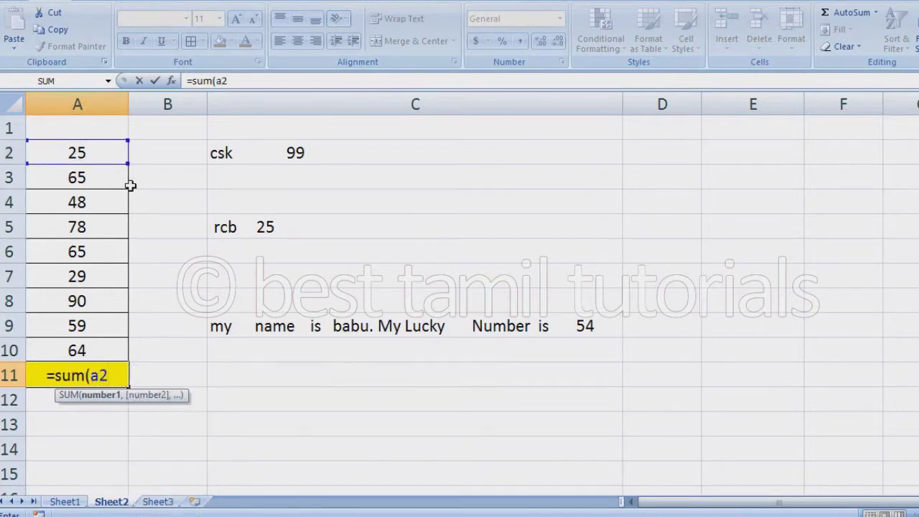
{"action": "type", "text": ":"}
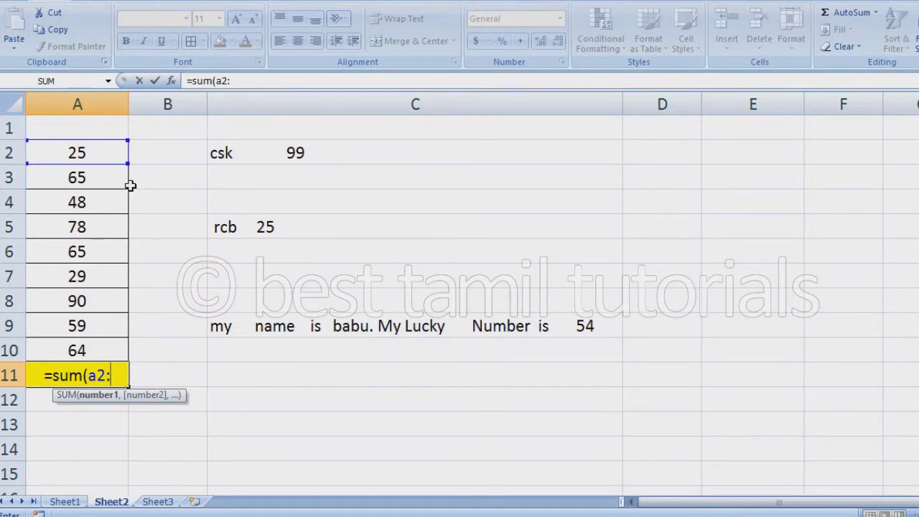
{"action": "type", "text": "a10)"}
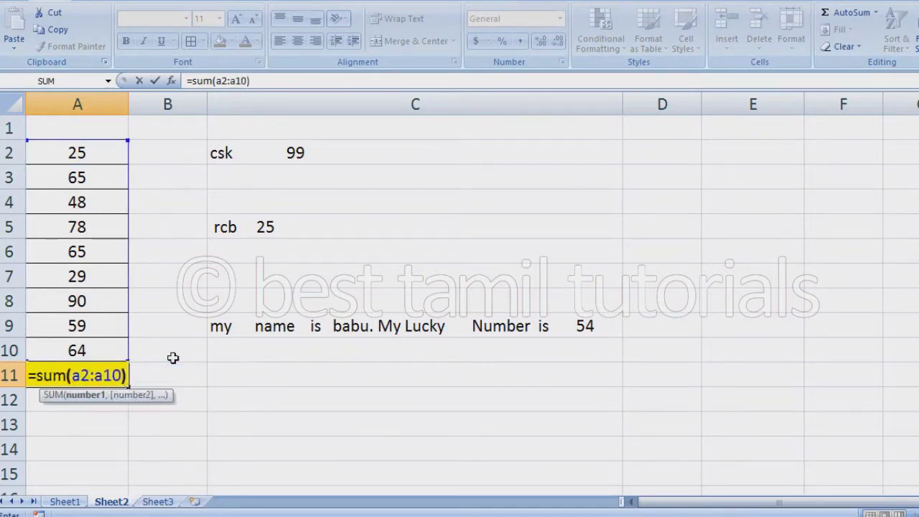
{"action": "key", "text": "Return"}
{"action": "key", "text": "Up"}
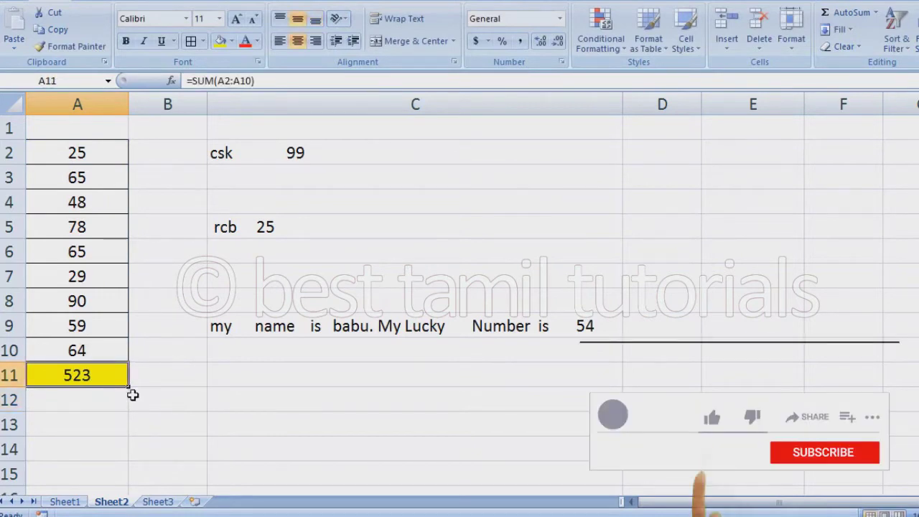
{"action": "key", "text": "Delete"}
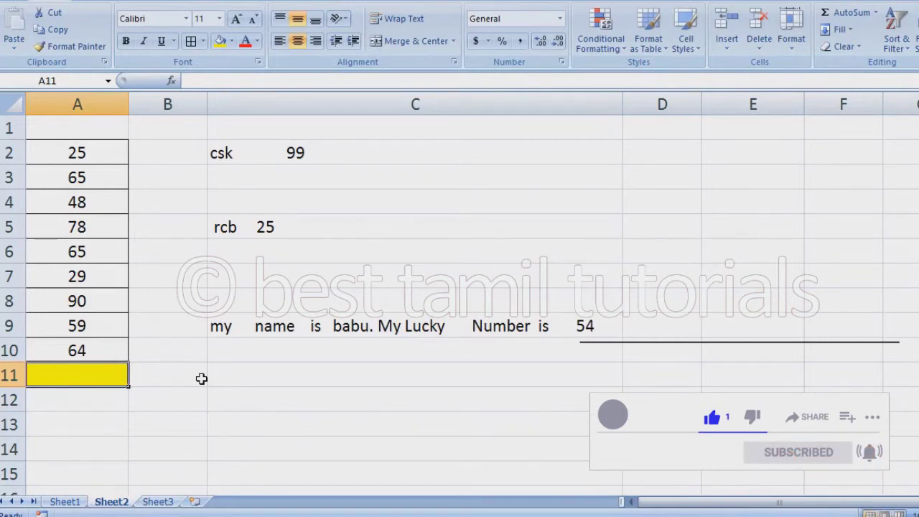
Step: Enter =AVERAGE(A2:A10) in A11, review it, then delete the result
{"action": "type", "text": "="}
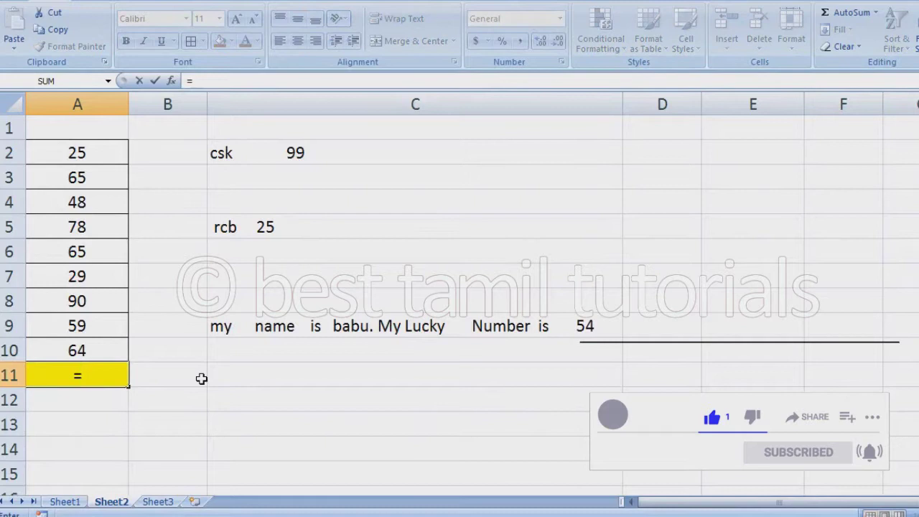
{"action": "type", "text": "V"}
{"action": "key", "text": "BackSpace"}
{"action": "type", "text": "A"}
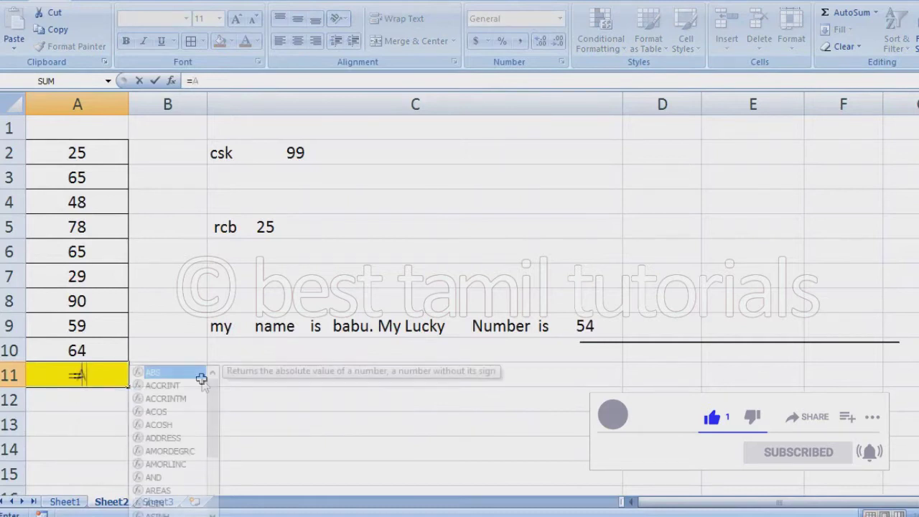
{"action": "type", "text": "VERA"}
{"action": "type", "text": "G"}
{"action": "key", "text": "BackSpace"}
{"action": "type", "text": "AGE"}
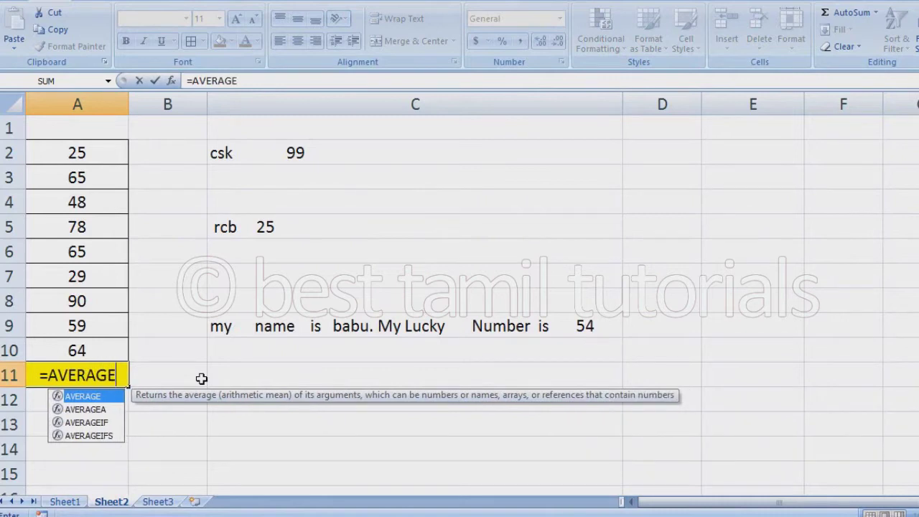
{"action": "type", "text": "("}
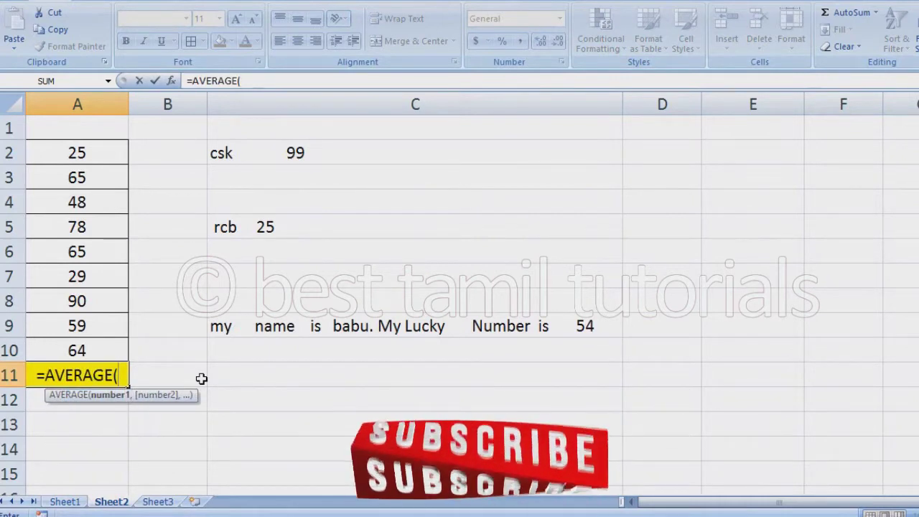
{"action": "type", "text": "A2:A"}
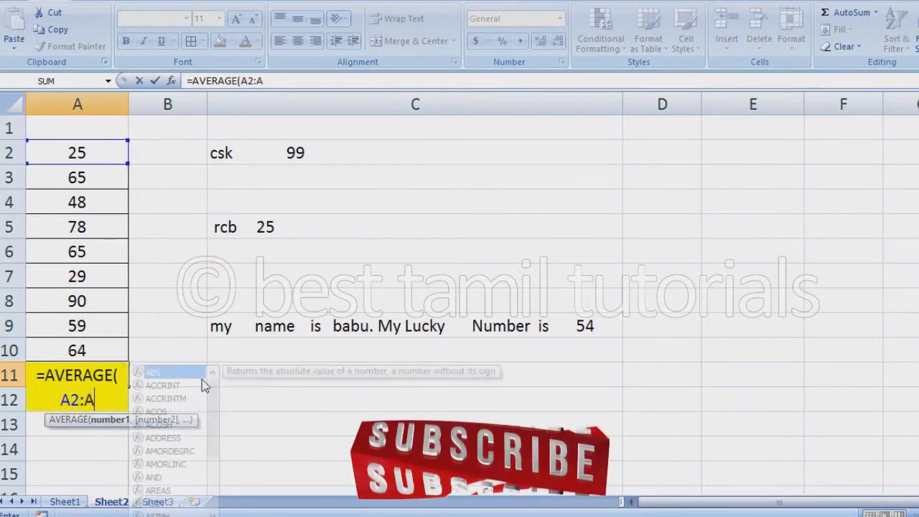
{"action": "type", "text": "10)"}
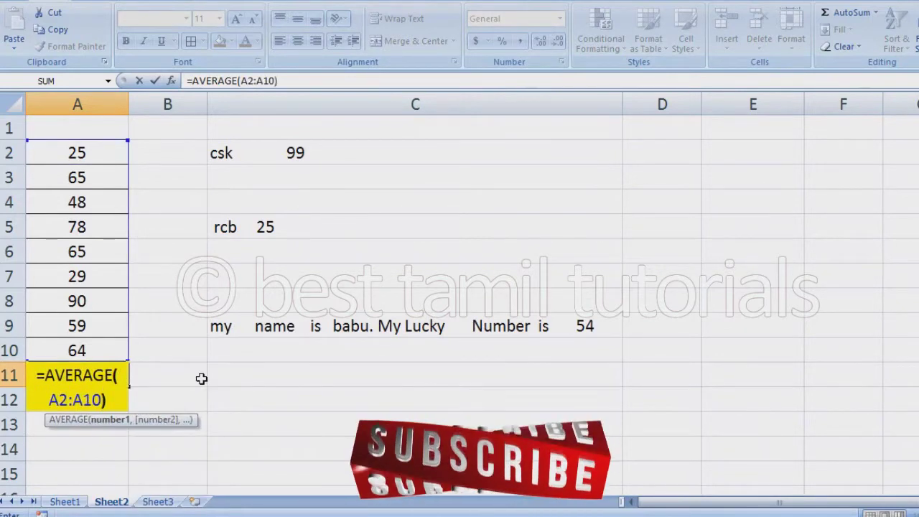
{"action": "key", "text": "Return"}
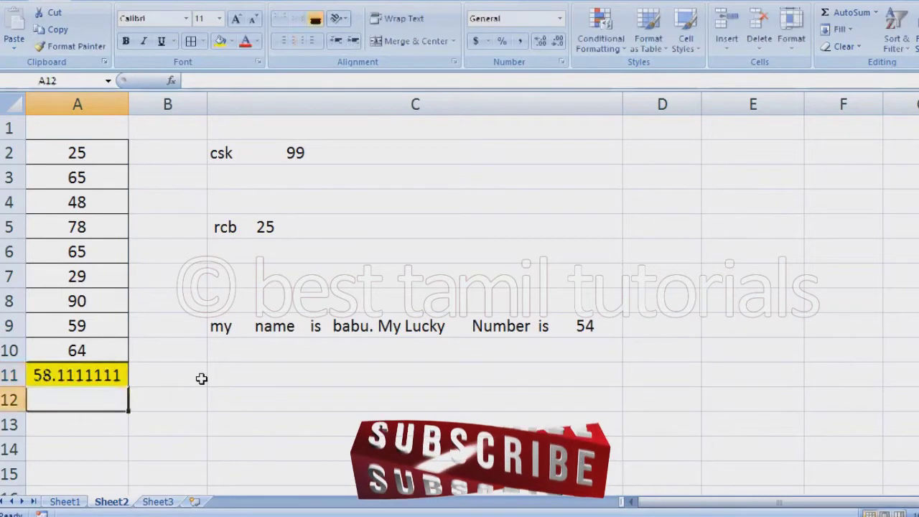
{"action": "key", "text": "Up"}
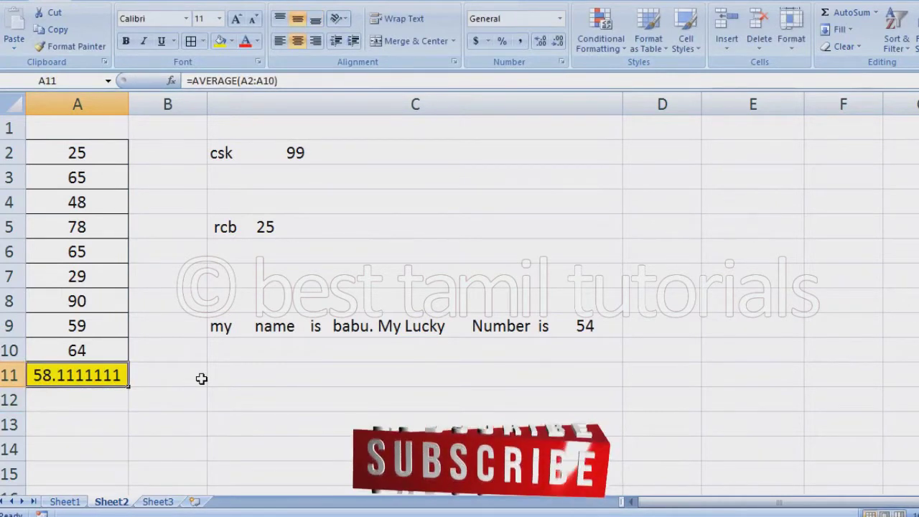
{"action": "key", "text": "Delete"}
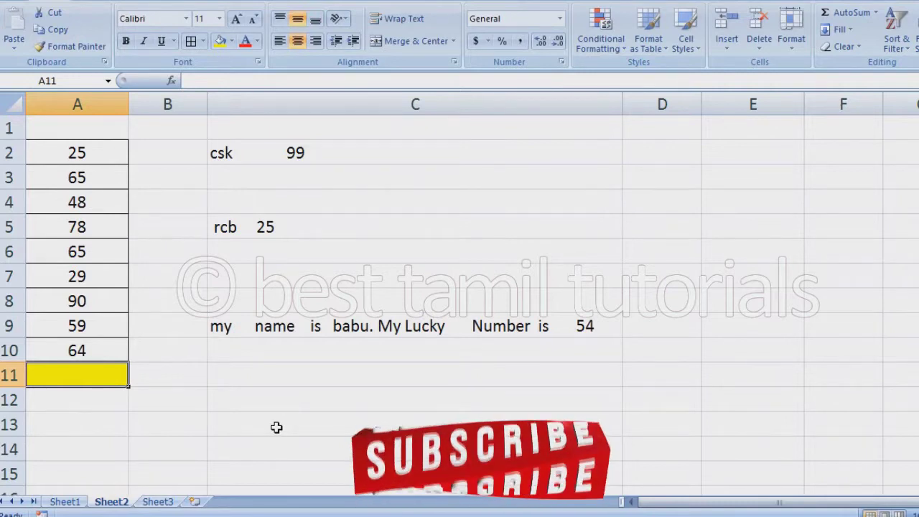
Step: Enter =COUNT(A2:A10) in A11 to get 9, then clear the cell
{"action": "type", "text": "=COUNT"}
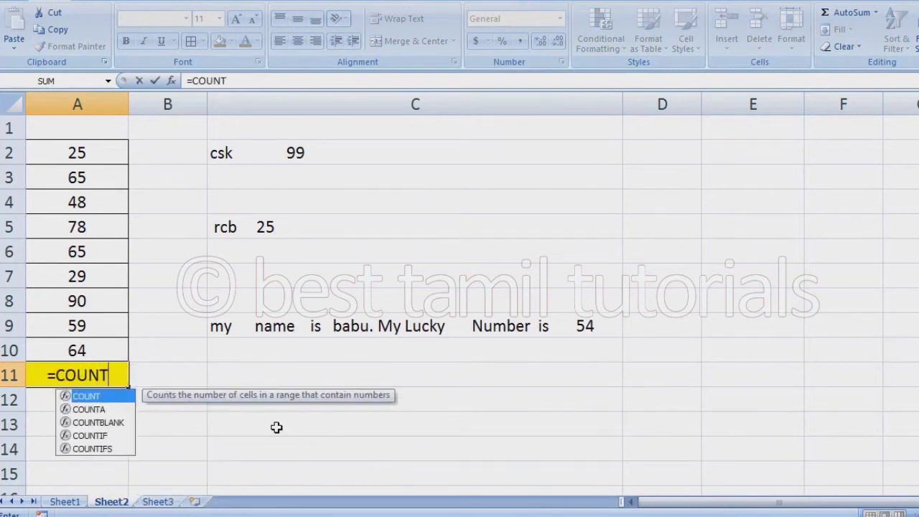
{"action": "type", "text": "("}
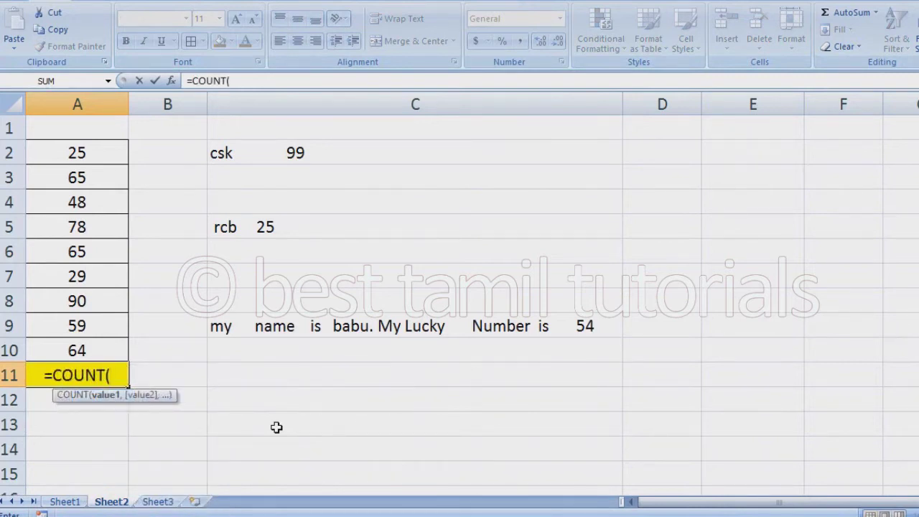
{"action": "type", "text": "A2:A10)"}
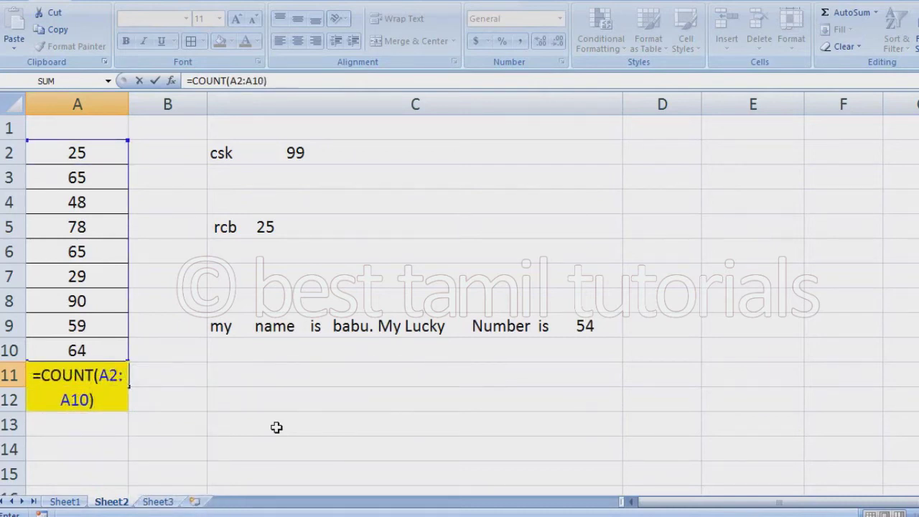
{"action": "key", "text": "Return"}
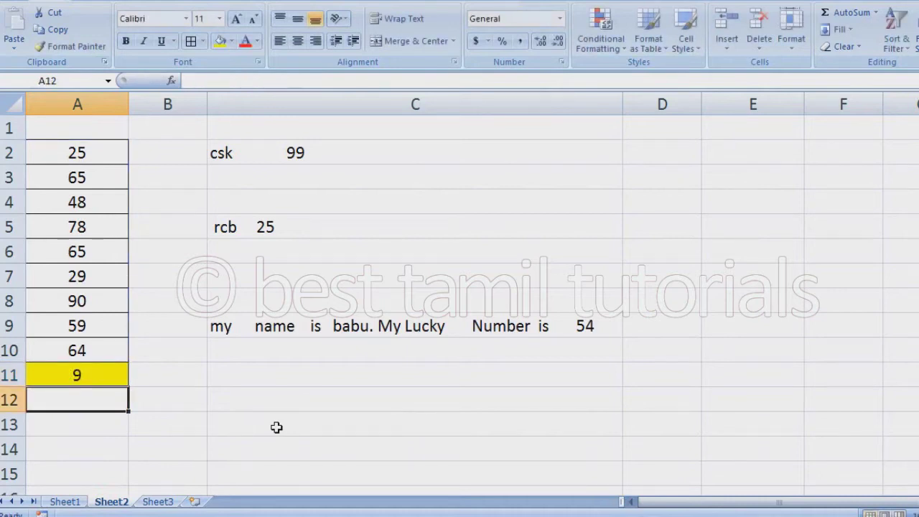
{"action": "key", "text": "Up"}
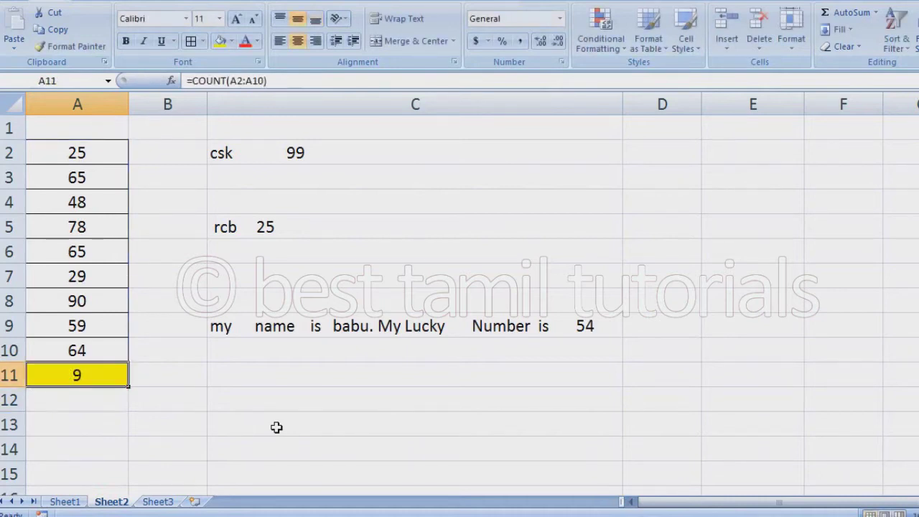
{"action": "key", "text": "Delete"}
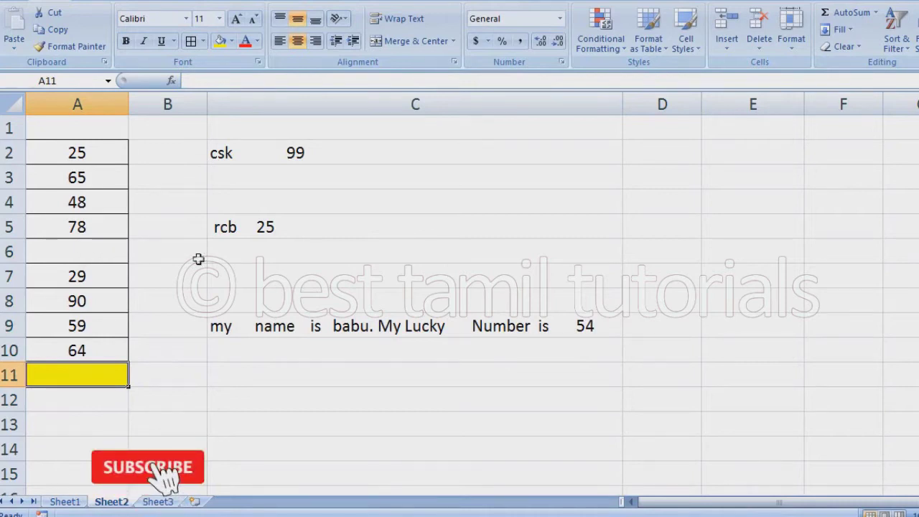
Step: Enter =COUNTA(A2:A10) in A11, which returns 8 non-empty cells, then select A2:A10
{"action": "type", "text": "="}
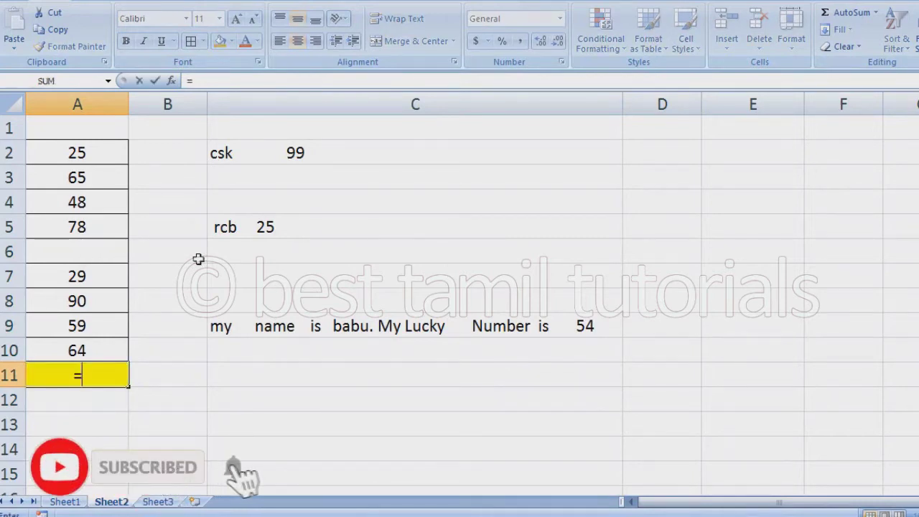
{"action": "type", "text": "COUNTA"}
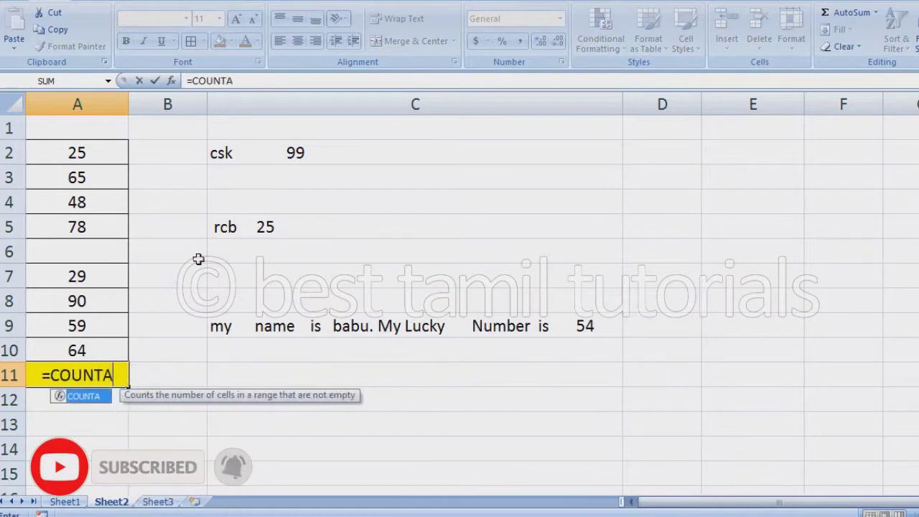
{"action": "type", "text": "("}
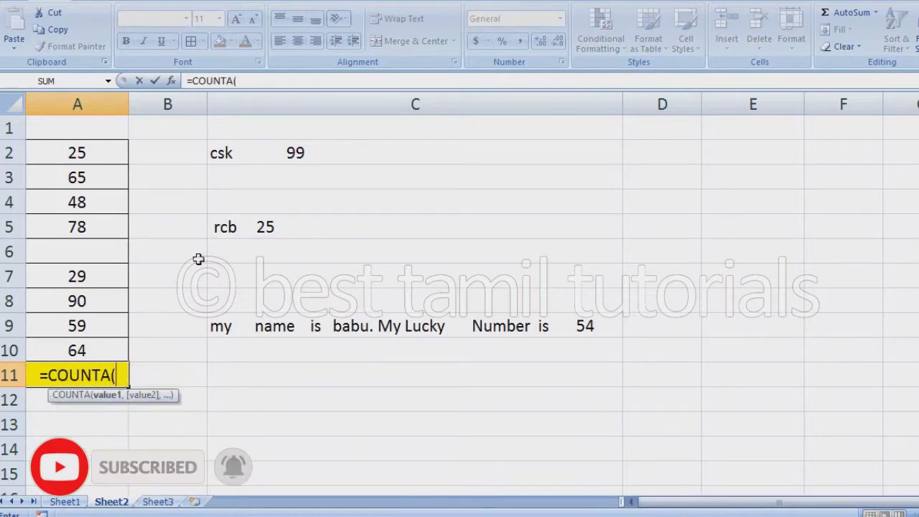
{"action": "type", "text": "A2:"}
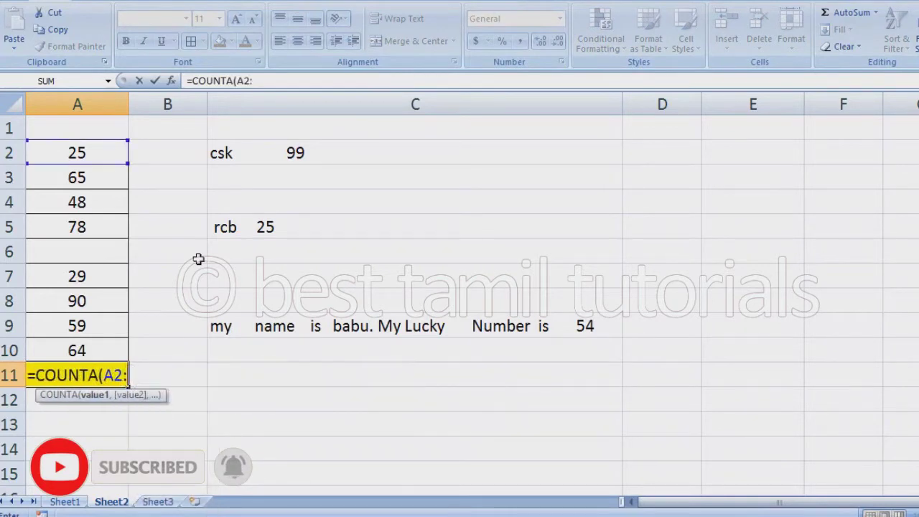
{"action": "type", "text": "A10)"}
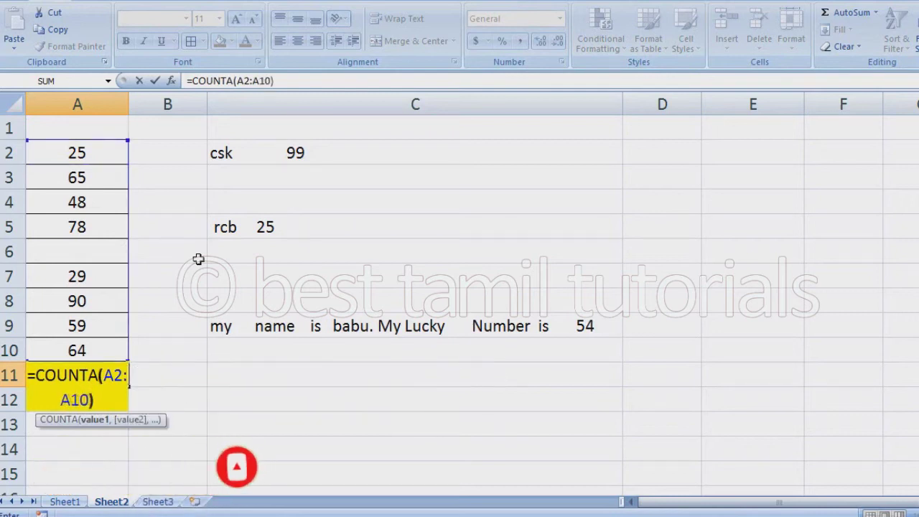
{"action": "key", "text": "Return"}
{"action": "key", "text": "Up"}
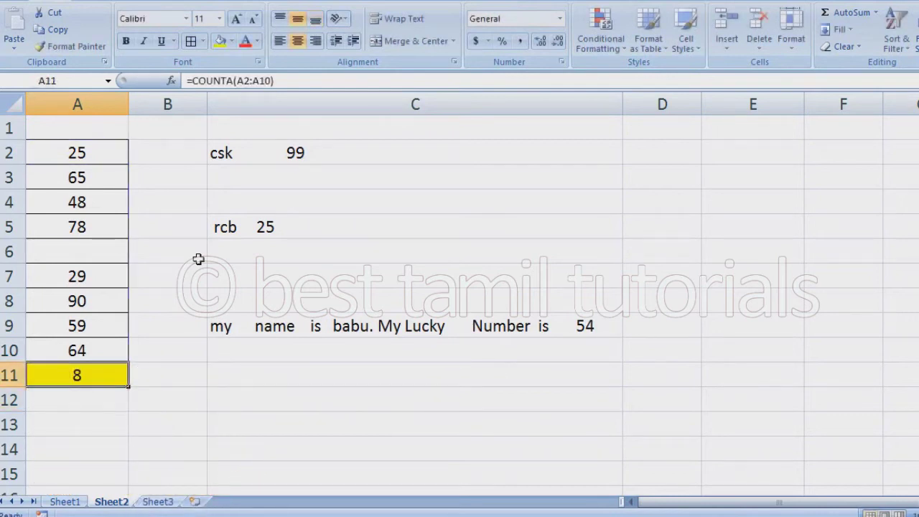
{"action": "left_click_drag", "start_coordinate": [106, 153], "coordinate": [77, 350]}
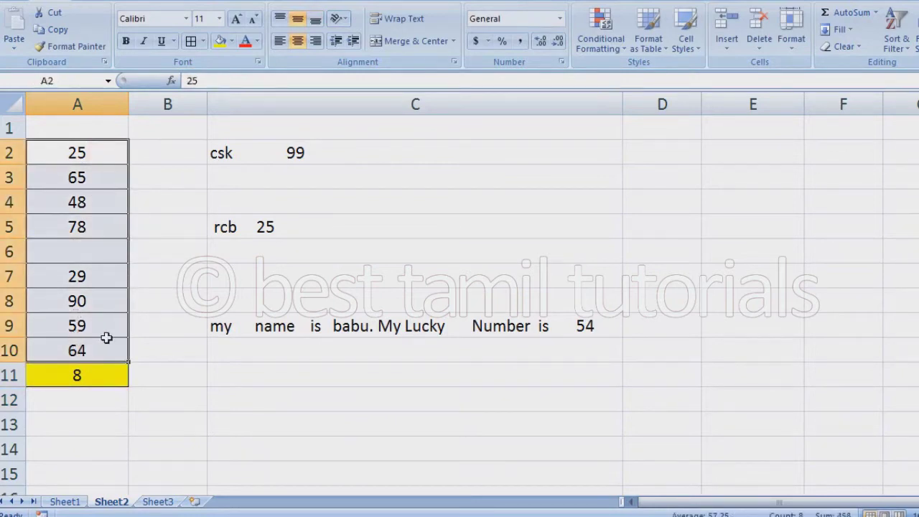
Step: Test a 'T' text entry in A6 against the count, then clear A8 and A6 again
{"action": "left_click", "coordinate": [94, 370]}
{"action": "left_click", "coordinate": [98, 252]}
{"action": "type", "text": "T"}
{"action": "left_click", "coordinate": [123, 301]}
{"action": "key", "text": "Delete"}
{"action": "left_click", "coordinate": [107, 252]}
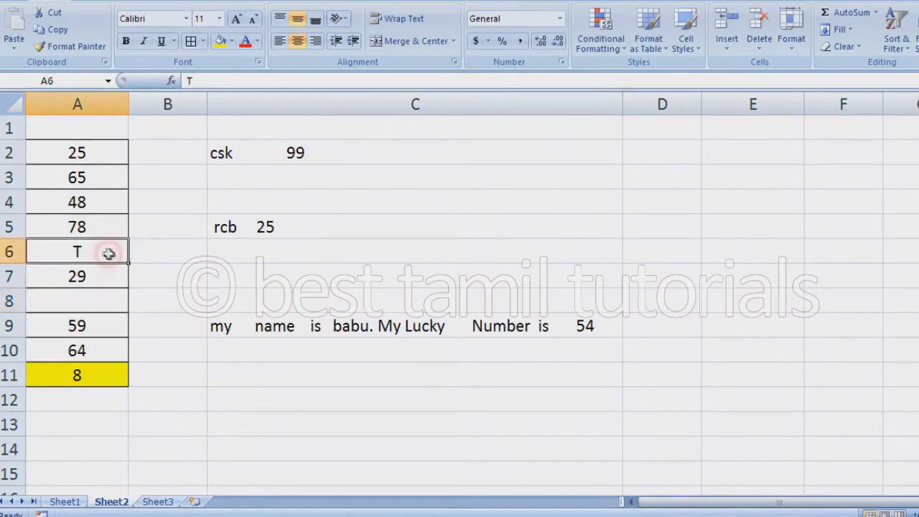
{"action": "key", "text": "Delete"}
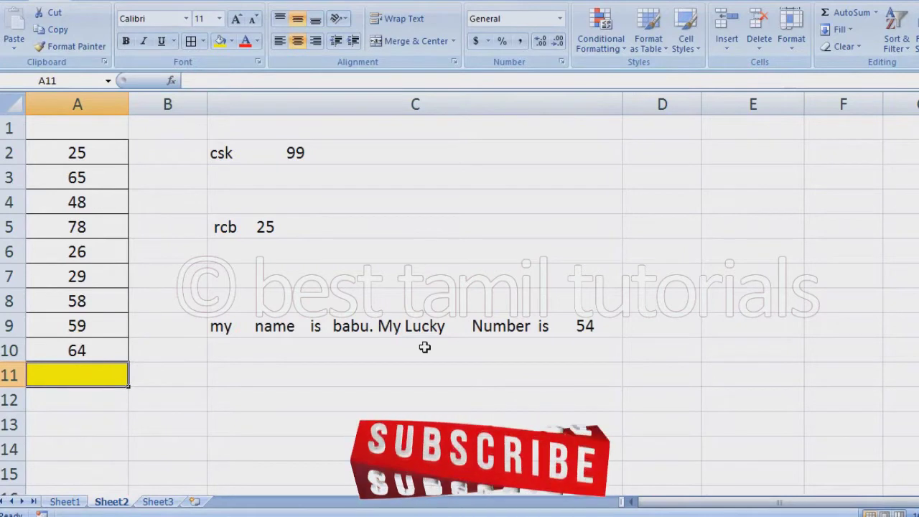
{"action": "type", "text": "=MAX"}
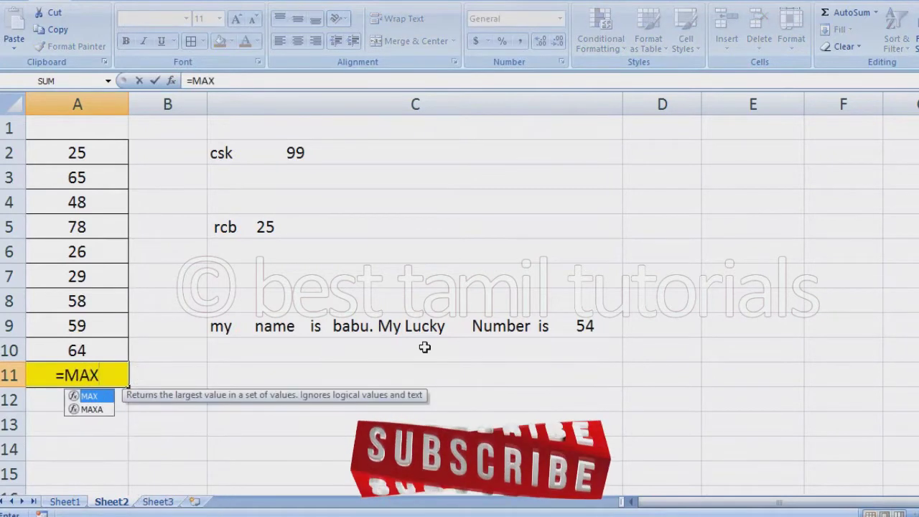
{"action": "type", "text": "(A"}
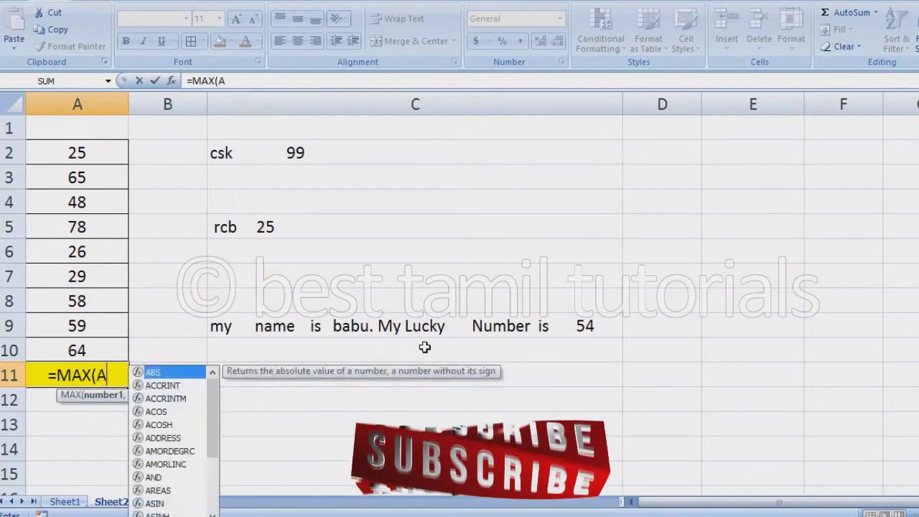
{"action": "type", "text": "2:"}
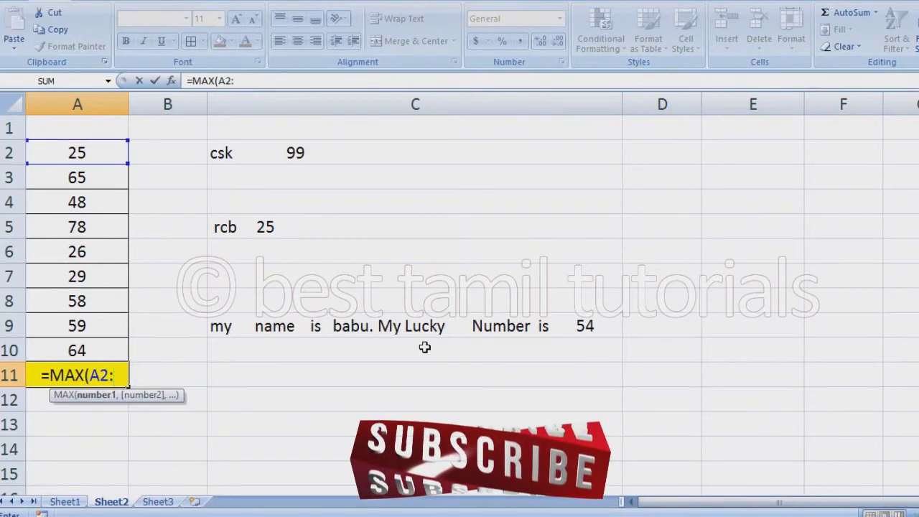
{"action": "type", "text": "A10)"}
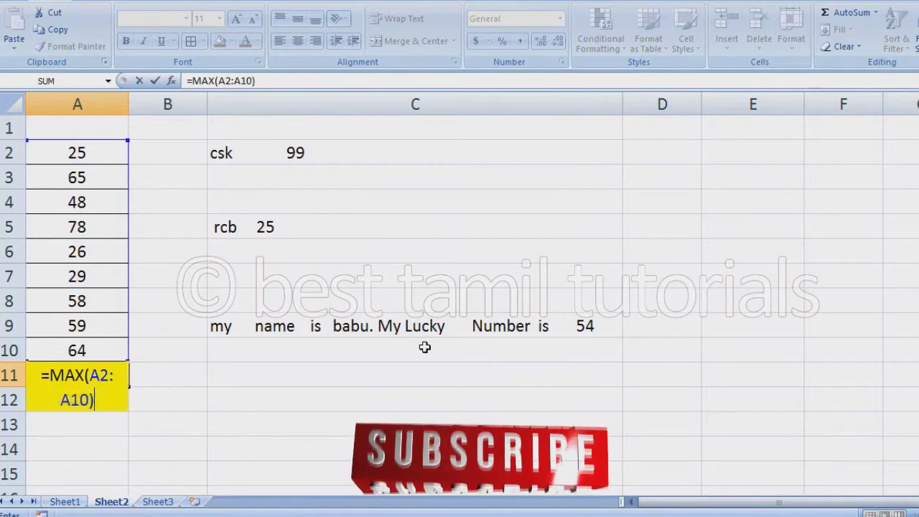
{"action": "key", "text": "Return"}
{"action": "key", "text": "Up"}
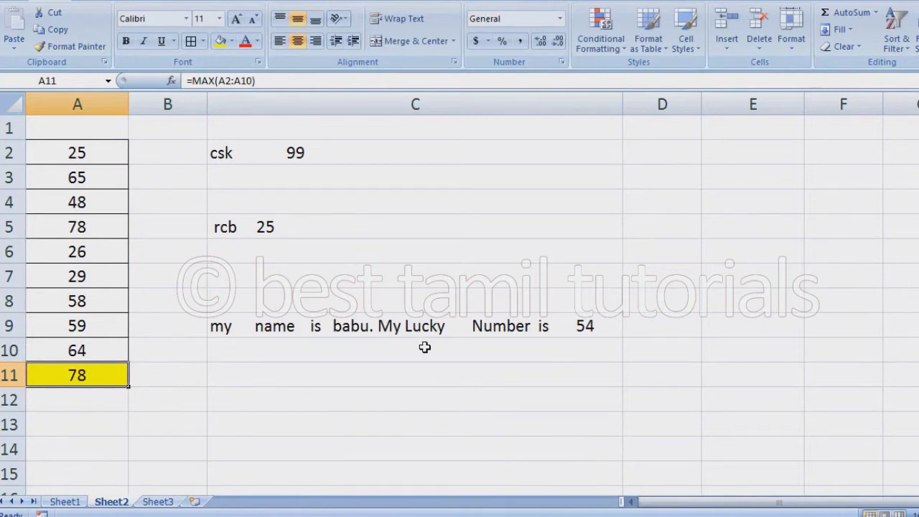
{"action": "key", "text": "Delete"}
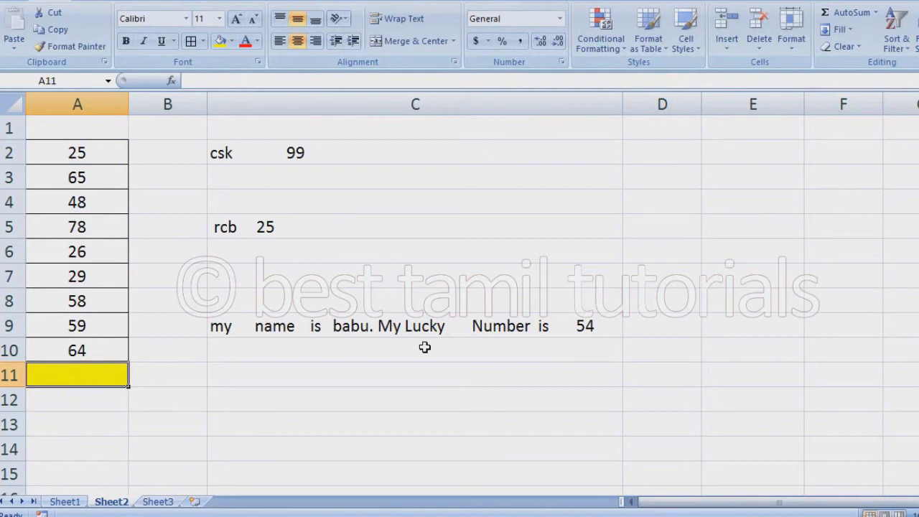
{"action": "type", "text": "=MIN("}
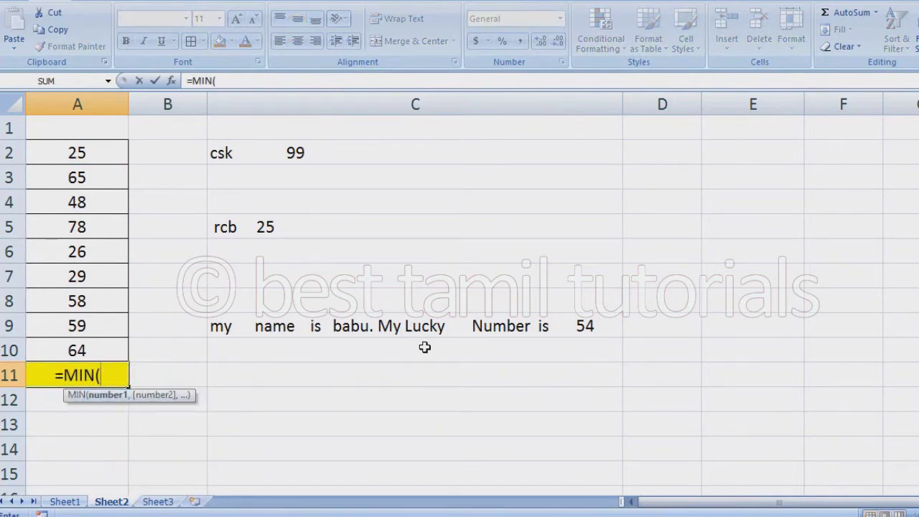
{"action": "type", "text": "A2:A10"}
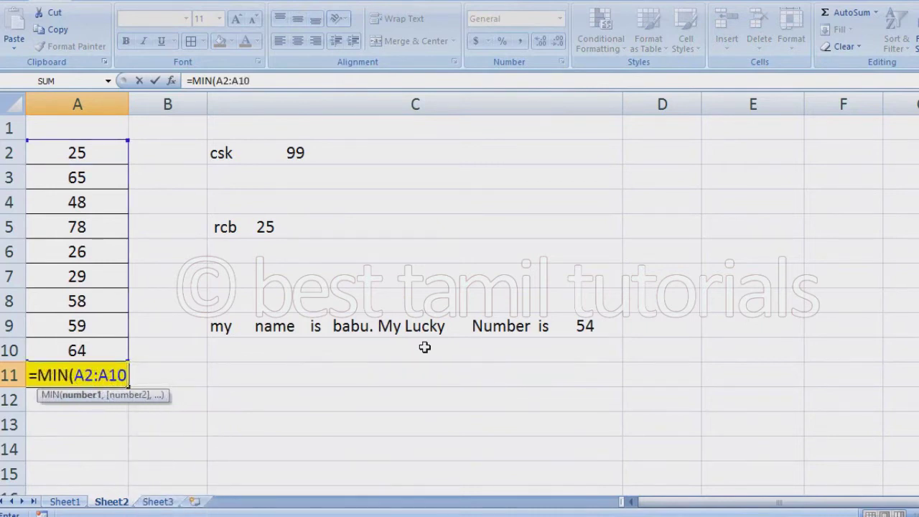
{"action": "type", "text": ")"}
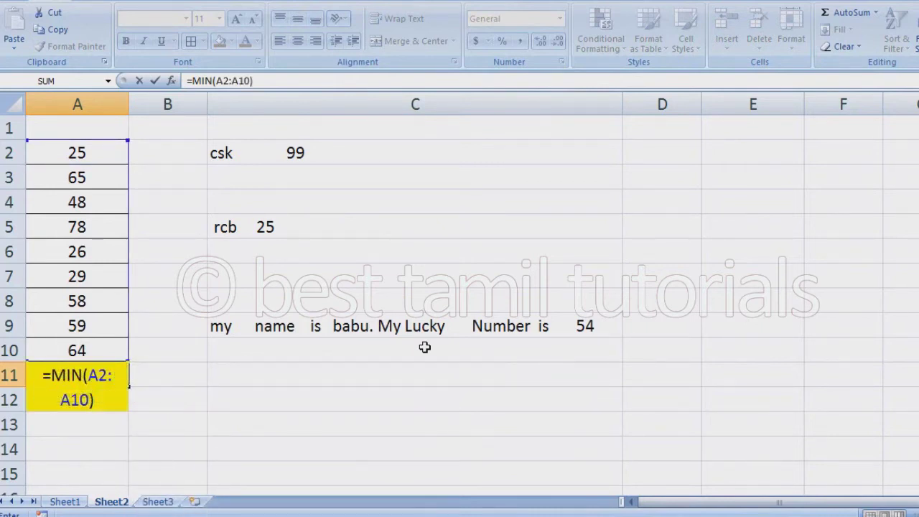
{"action": "key", "text": "Return"}
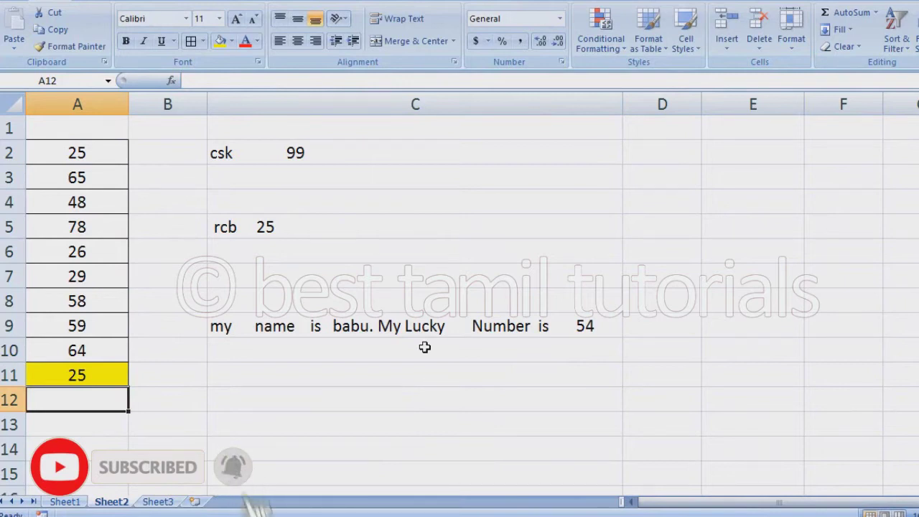
{"action": "key", "text": "Up"}
{"action": "key", "text": "Delete"}
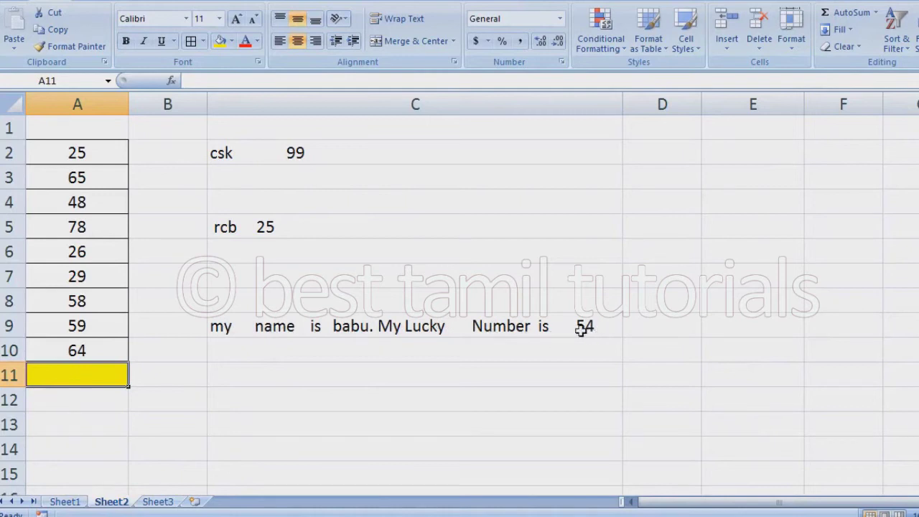
Step: Widen column D to the window edge and remove the extra spaces before 'name' in C9
{"action": "left_click_drag", "start_coordinate": [702, 104], "coordinate": [916, 104]}
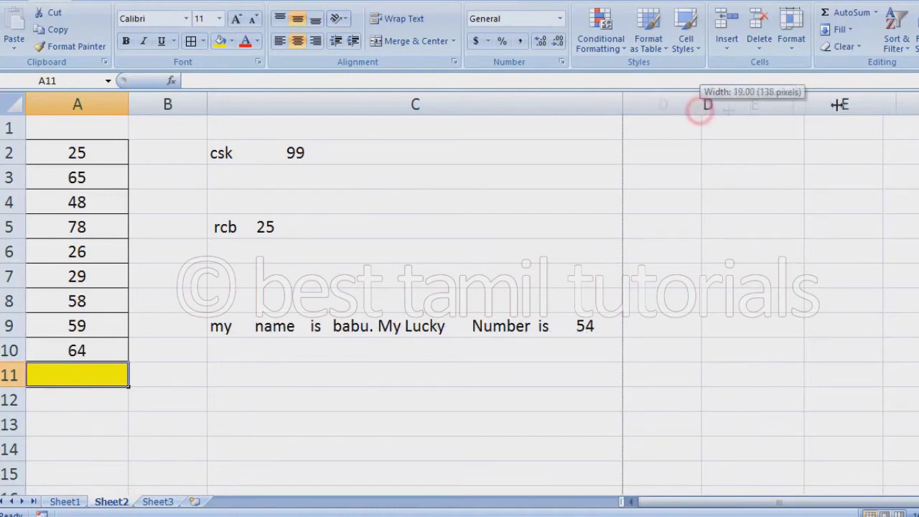
{"action": "double_click", "coordinate": [350, 326]}
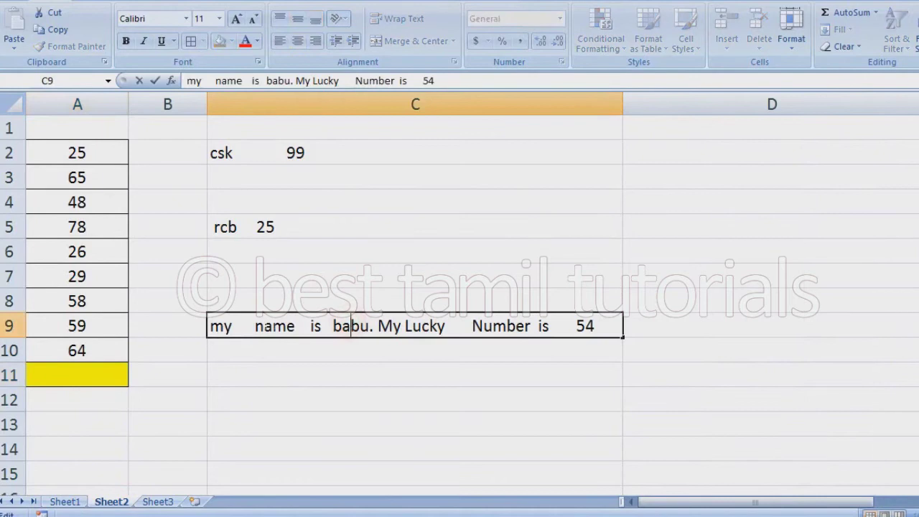
{"action": "left_click", "coordinate": [254, 326]}
{"action": "key", "text": "BackSpace"}
{"action": "key", "text": "BackSpace"}
{"action": "key", "text": "BackSpace"}
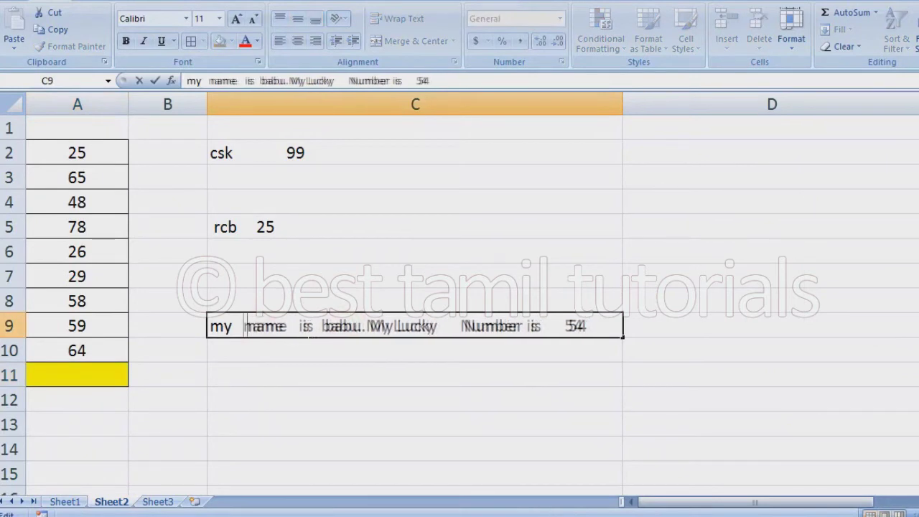
{"action": "left_click", "coordinate": [452, 401]}
Step: Insert extra spaces before 25 in C5's 'rcb 25'
{"action": "left_click", "coordinate": [290, 224]}
{"action": "left_click", "coordinate": [257, 228]}
{"action": "left_click", "coordinate": [419, 401]}
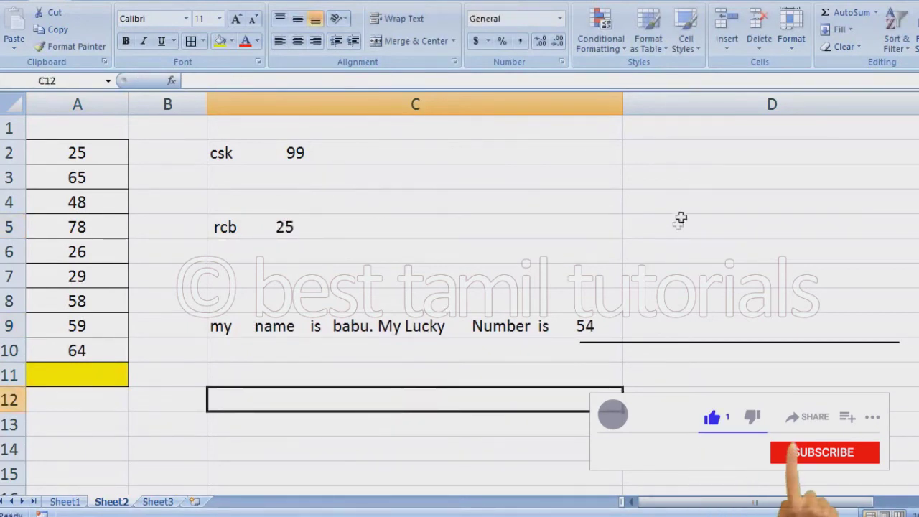
{"action": "left_click", "coordinate": [665, 326]}
Step: Enter =TRIM(C9) in D9 to show C9's text without extra spaces
{"action": "type", "text": "="}
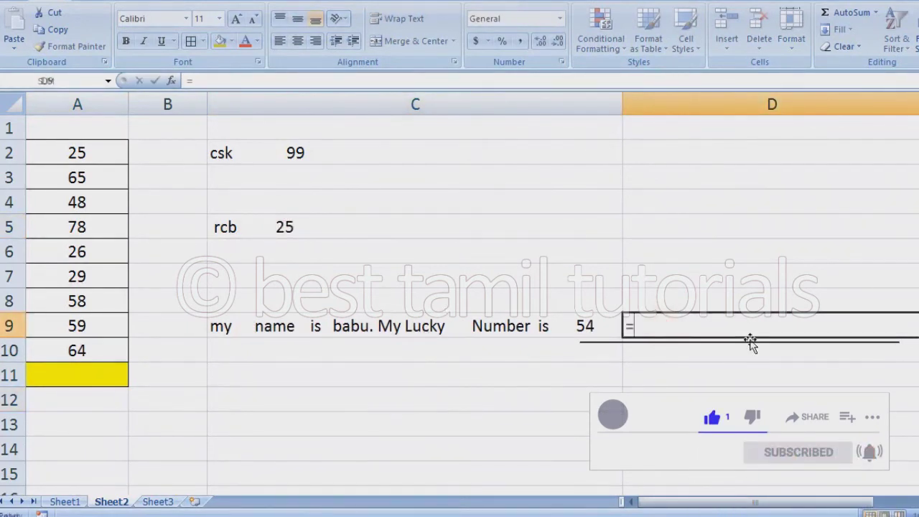
{"action": "type", "text": "TRIM"}
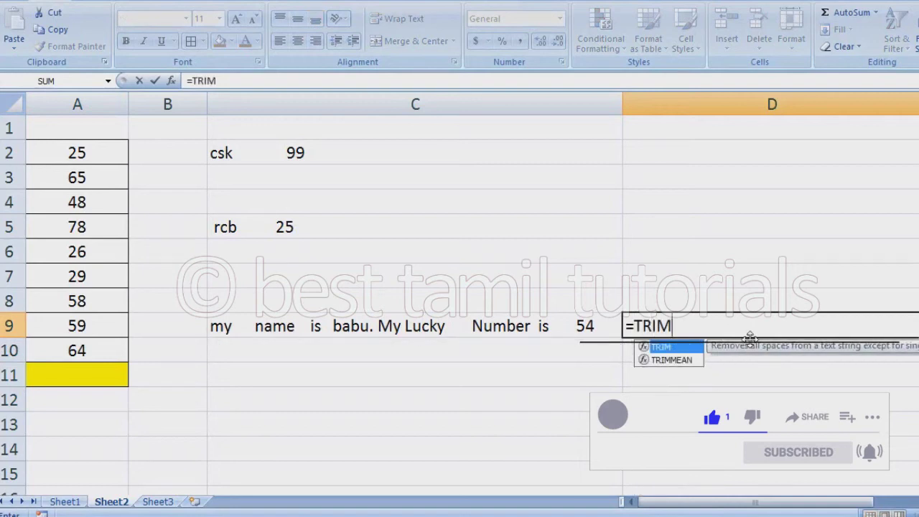
{"action": "type", "text": "("}
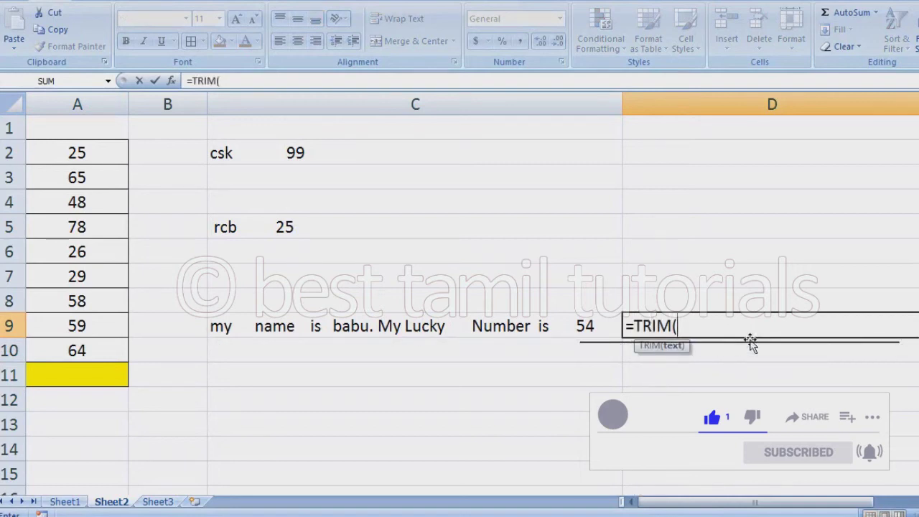
{"action": "key", "text": "Left"}
{"action": "key", "text": "Left"}
{"action": "key", "text": "Up"}
{"action": "key", "text": "Right"}
{"action": "key", "text": "Down"}
{"action": "key", "text": "Up"}
{"action": "key", "text": "Down"}
{"action": "key", "text": "Down"}
{"action": "key", "text": "Up"}
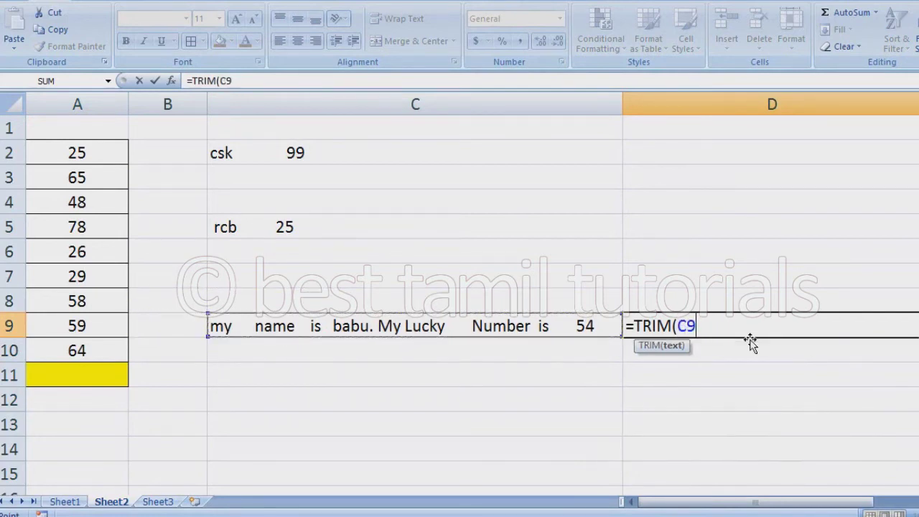
{"action": "type", "text": ")"}
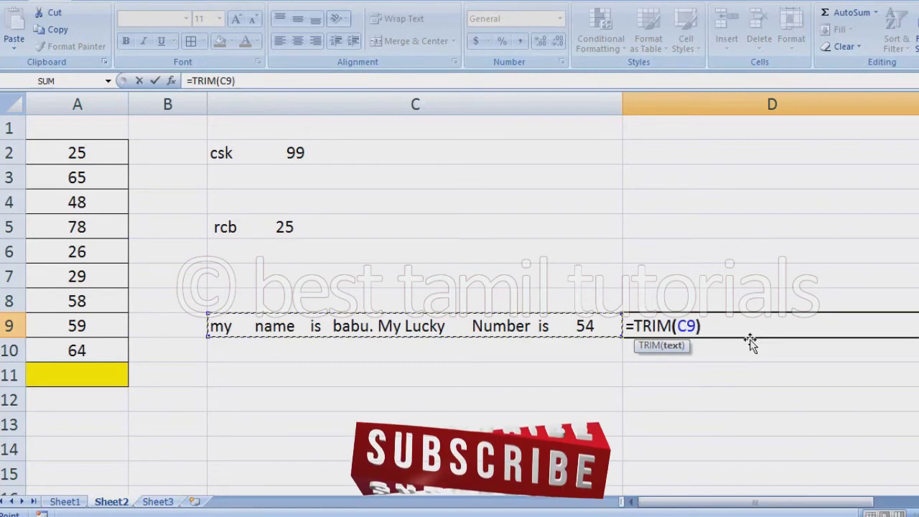
{"action": "key", "text": "Return"}
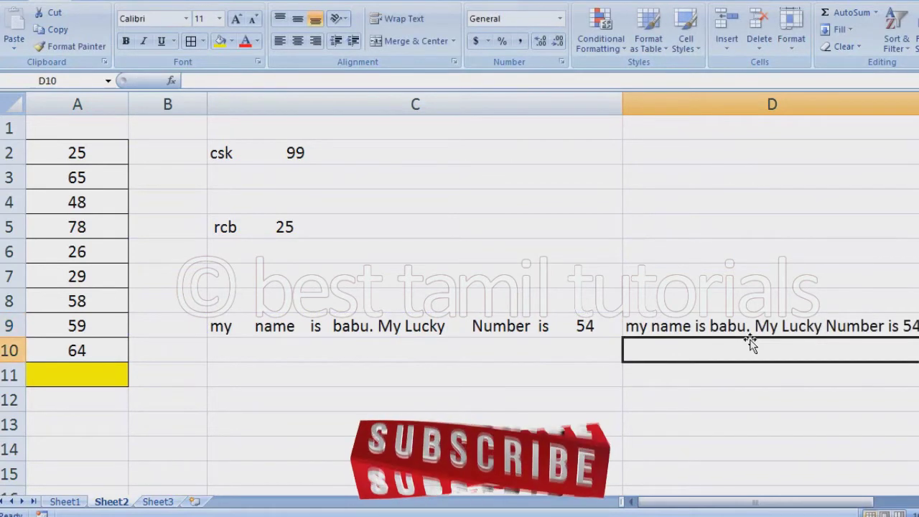
Step: Enter =TRIM(C5) in D5 to strip the extra spaces from C5
{"action": "key", "text": "Up"}
{"action": "key", "text": "Up"}
{"action": "key", "text": "Up"}
{"action": "key", "text": "Up"}
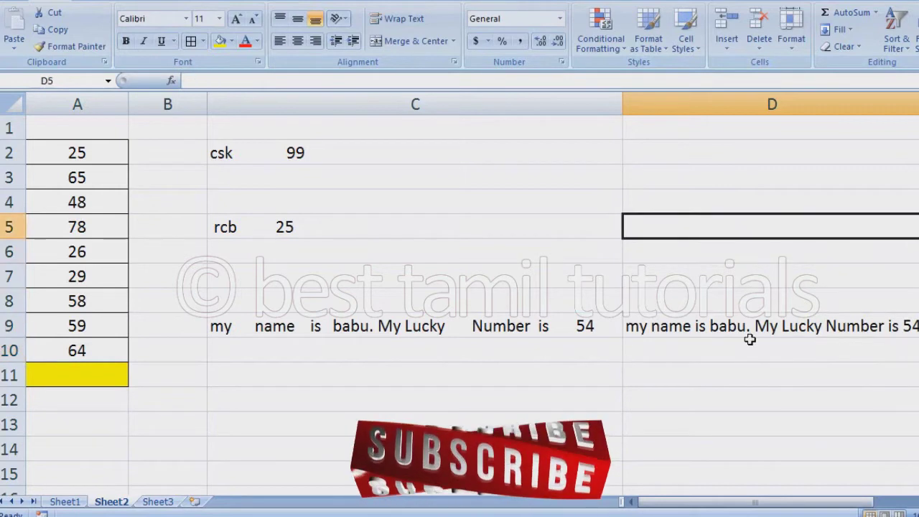
{"action": "type", "text": "=TRIM("}
{"action": "key", "text": "Left"}
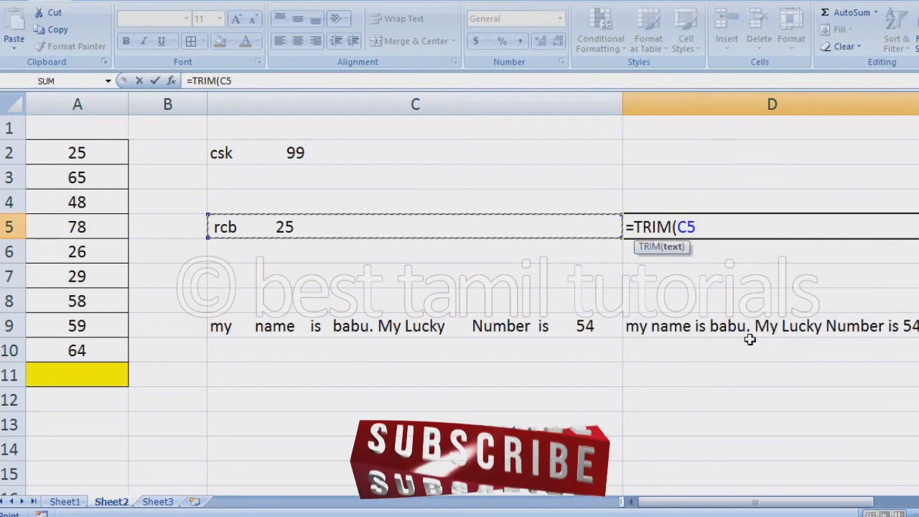
{"action": "type", "text": ")"}
{"action": "key", "text": "Return"}
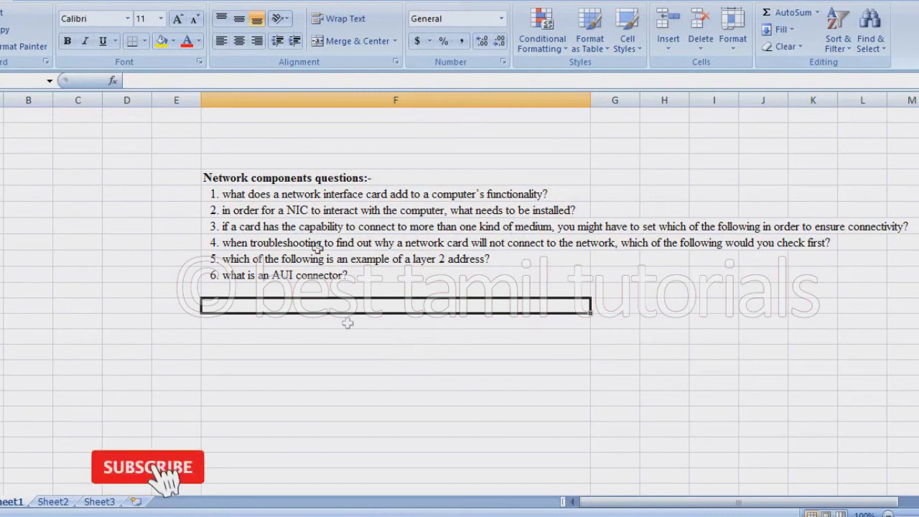
Step: Copy the six network question cells F12:F17 and bring up the Windows Run box
{"action": "left_click_drag", "start_coordinate": [330, 192], "coordinate": [352, 273]}
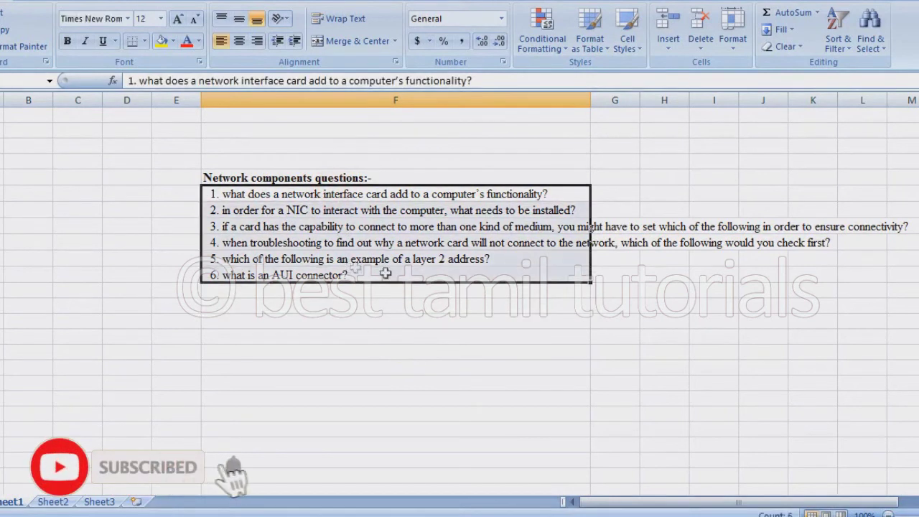
{"action": "left_click", "coordinate": [431, 183]}
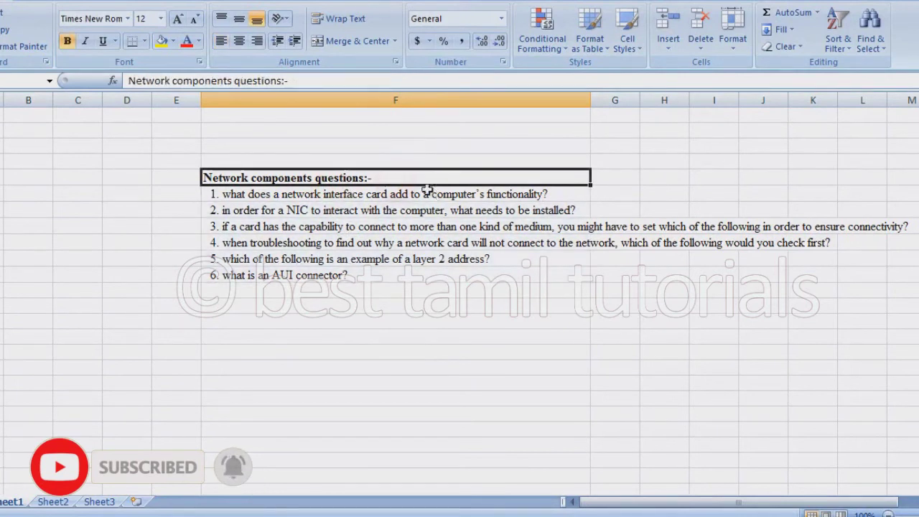
{"action": "left_click_drag", "start_coordinate": [381, 198], "coordinate": [395, 275]}
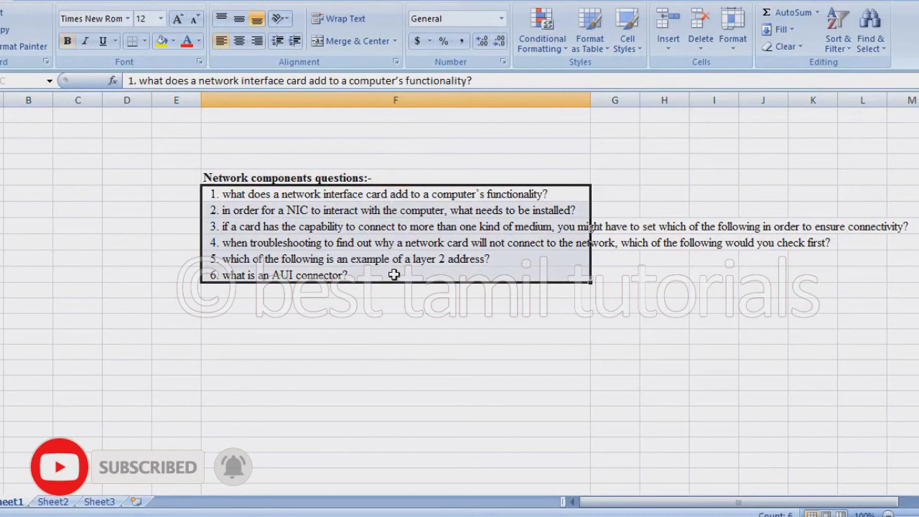
{"action": "key", "text": "ctrl+c"}
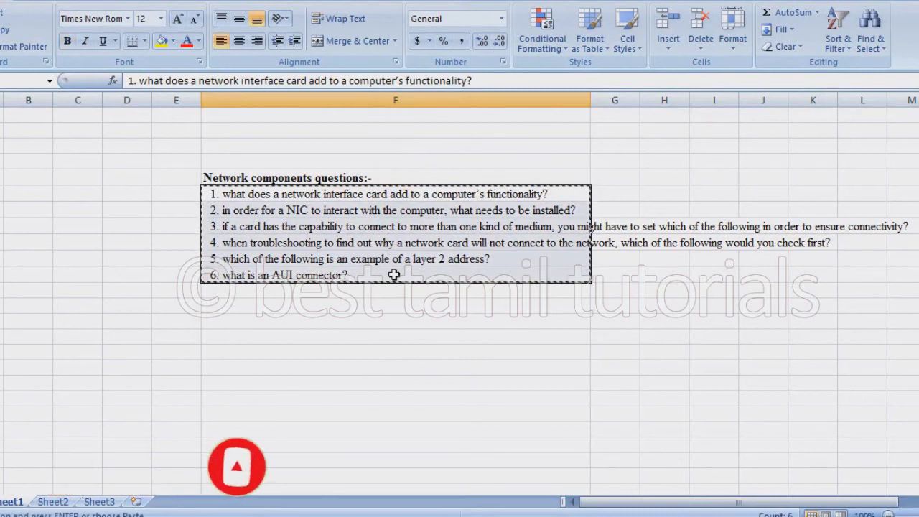
{"action": "key", "text": "super+r"}
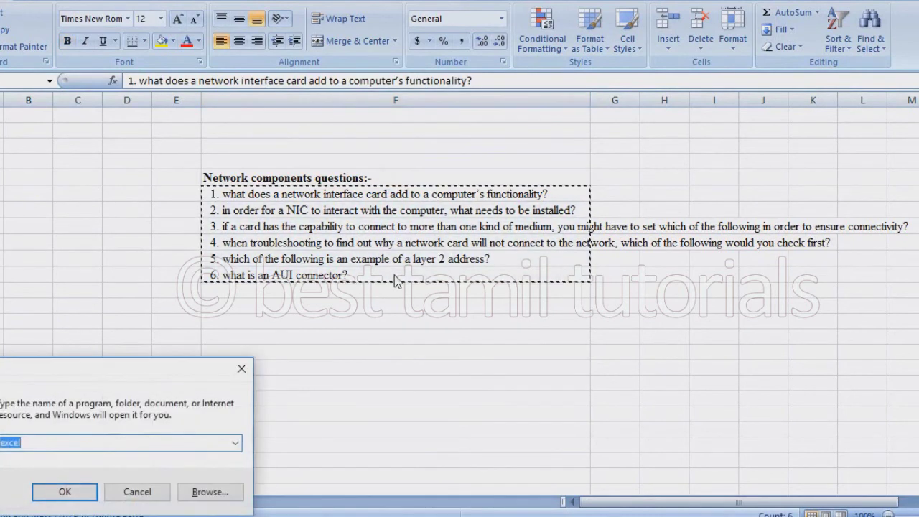
Step: Launch Notepad, paste the six questions as plain text, select them all, and return to Excel
{"action": "key", "text": "BackSpace"}
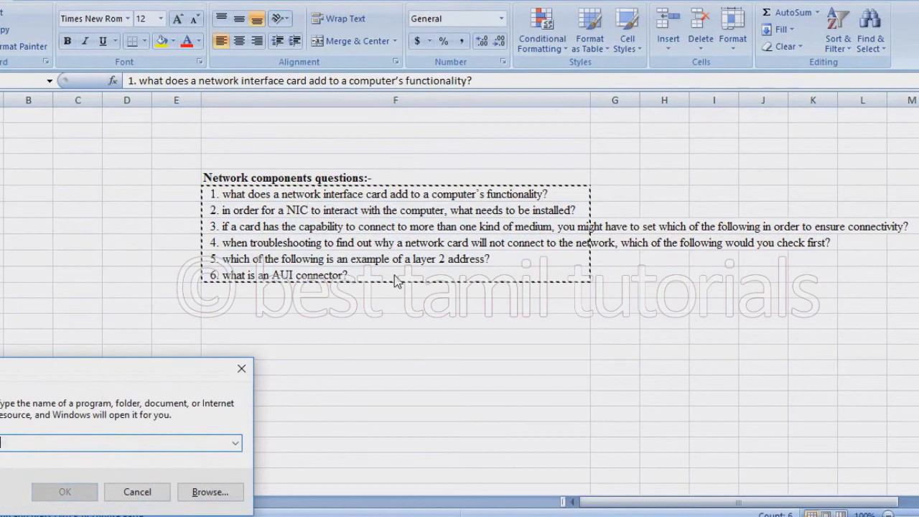
{"action": "type", "text": "notepad"}
{"action": "key", "text": "Return"}
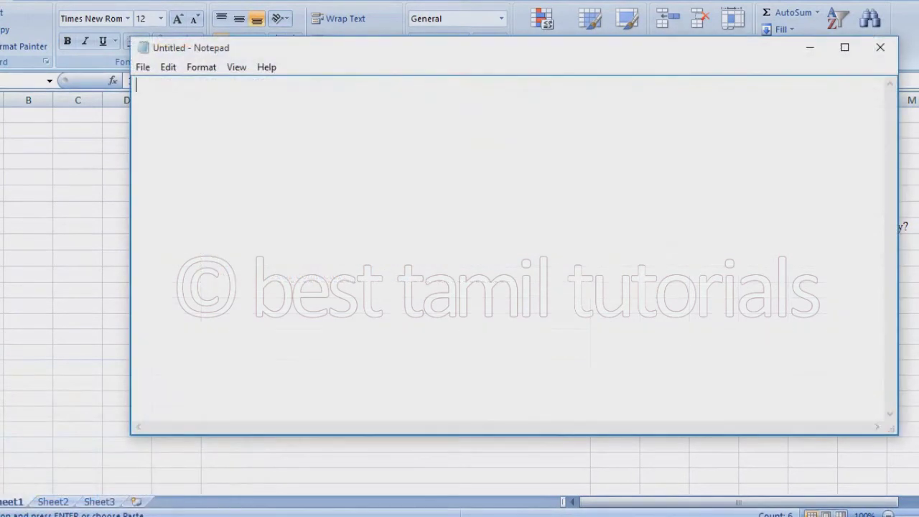
{"action": "key", "text": "ctrl+v"}
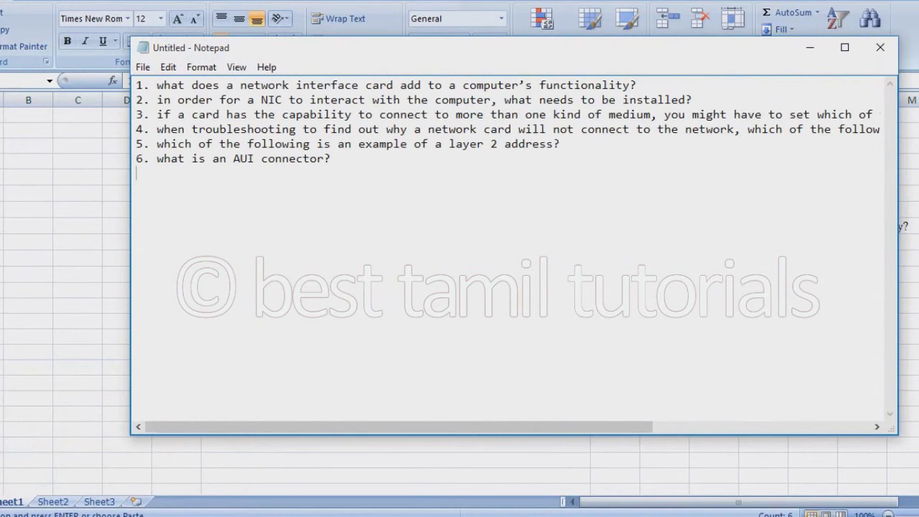
{"action": "key", "text": "ctrl+a"}
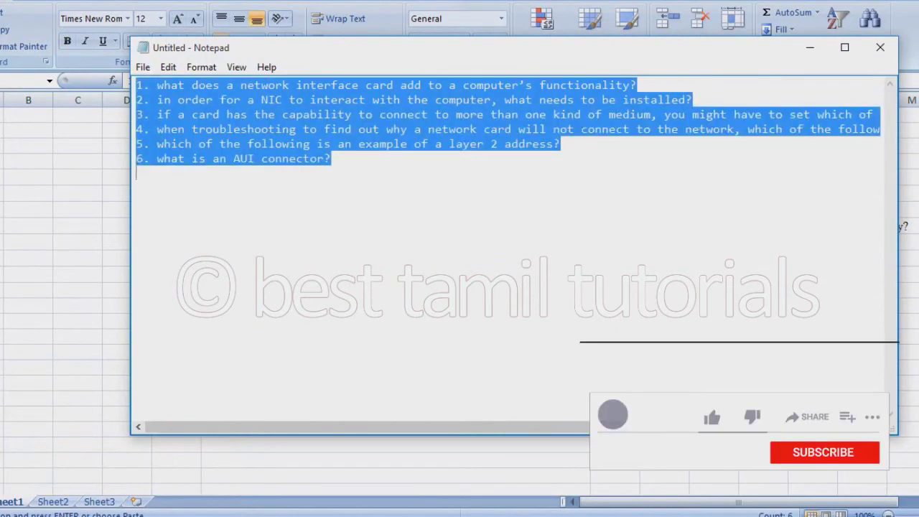
{"action": "key", "text": "alt+Tab"}
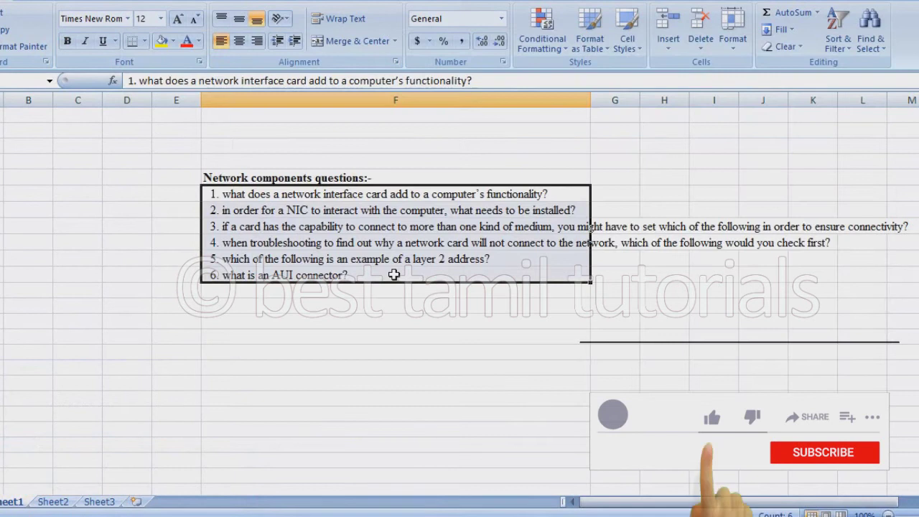
Step: Paste the six questions on a new line below the title inside heading cell F10
{"action": "left_click", "coordinate": [437, 177]}
{"action": "double_click", "coordinate": [400, 178]}
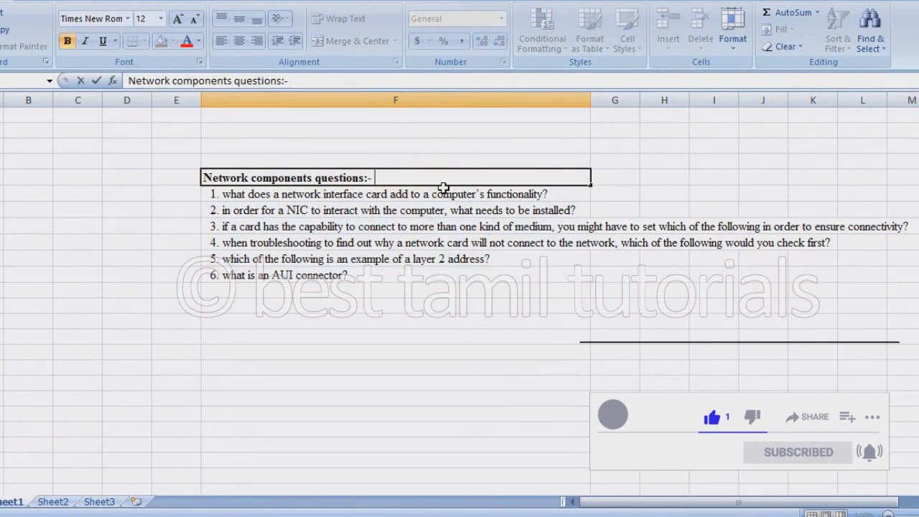
{"action": "key", "text": "alt+Return"}
{"action": "key", "text": "ctrl+v"}
{"action": "key", "text": "Return"}
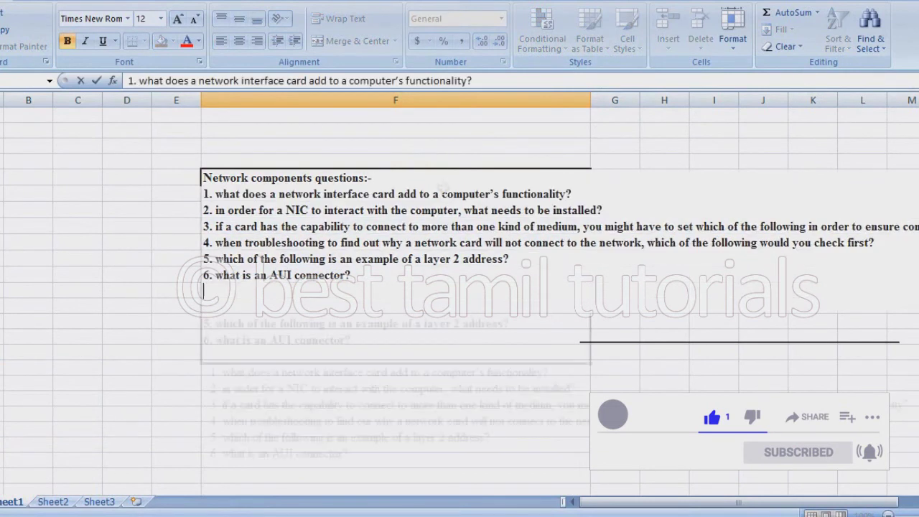
{"action": "left_click", "coordinate": [434, 230]}
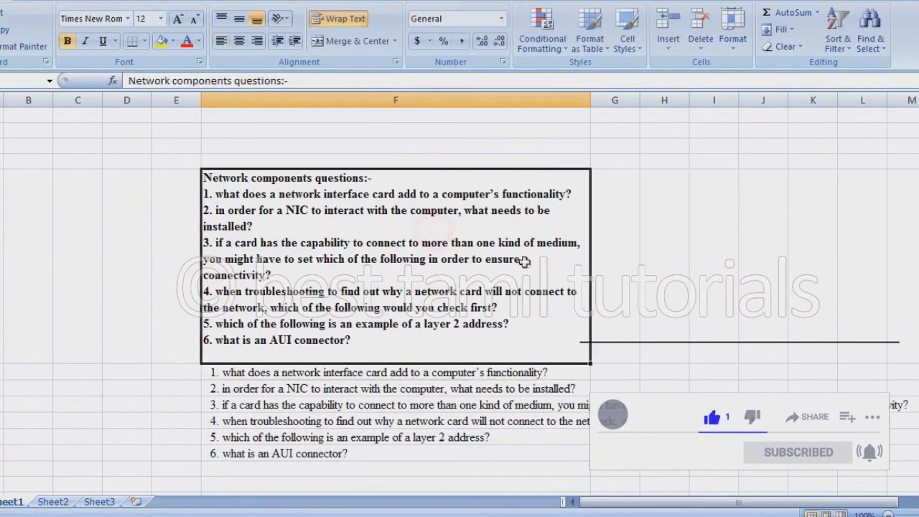